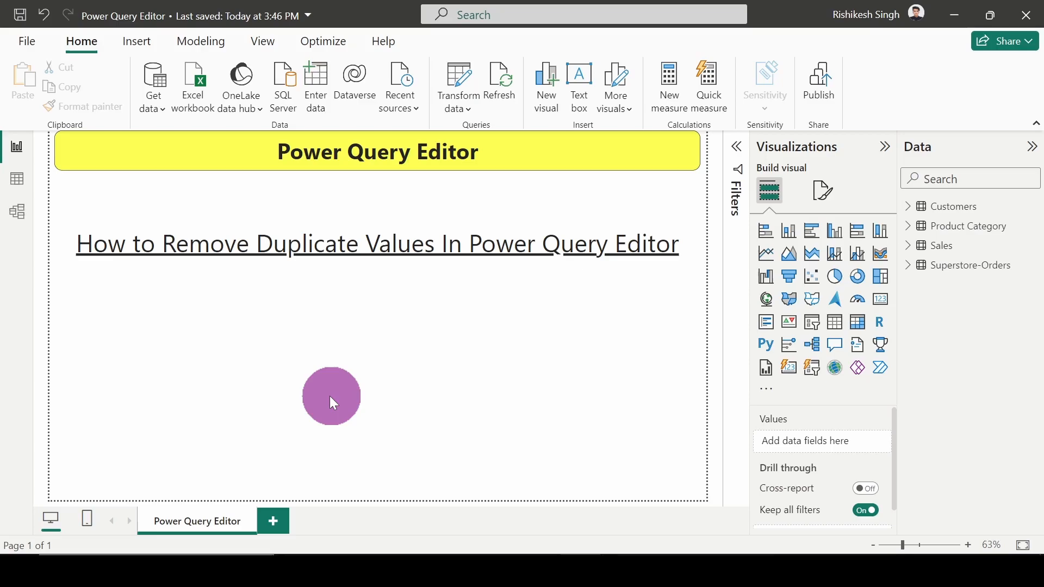
Step: Launch Power Query Editor from the Home ribbon's Transform data dropdown
left_click(461, 106)
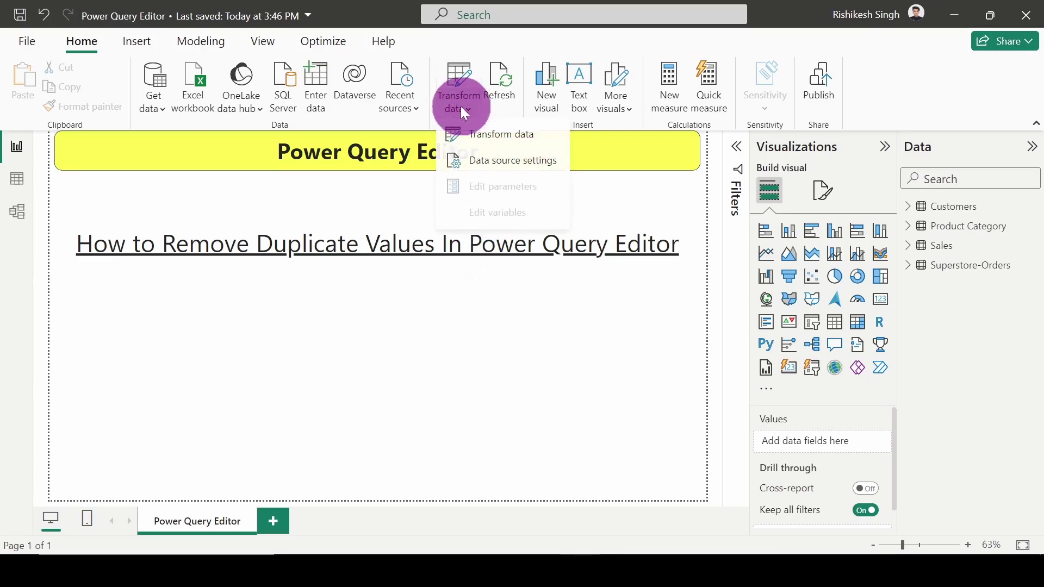
left_click(489, 134)
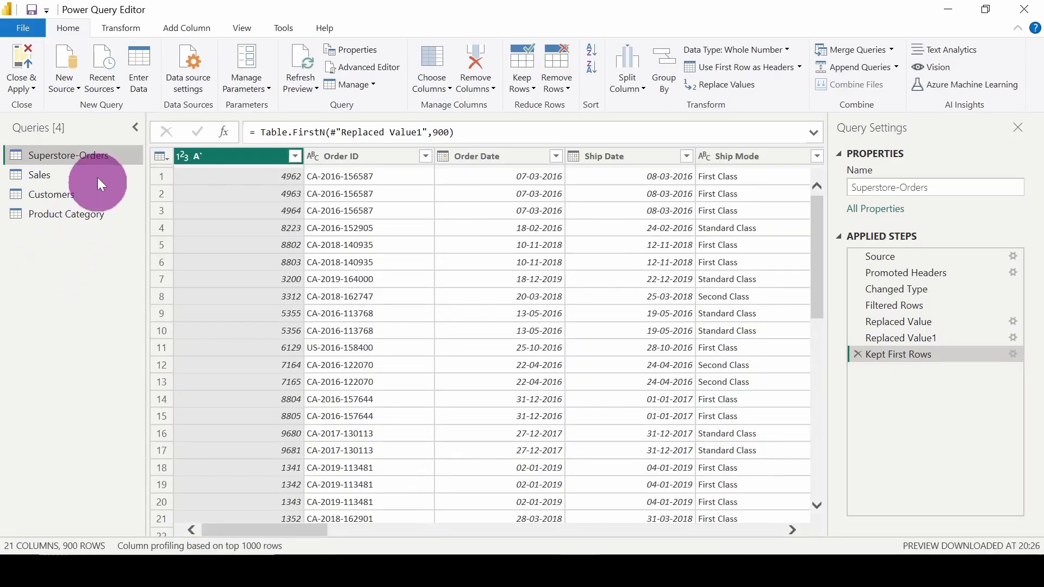
Step: Select the Order ID column of Superstore-Orders to inspect its repeated IDs
left_click(368, 158)
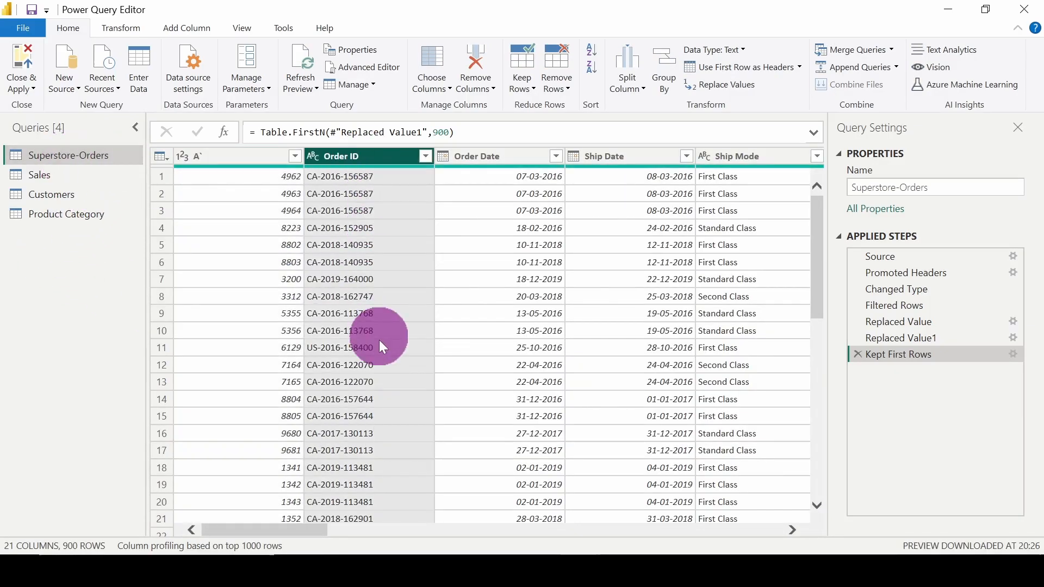
scroll(372, 430, "down", 4)
scroll(371, 431, "down", 3)
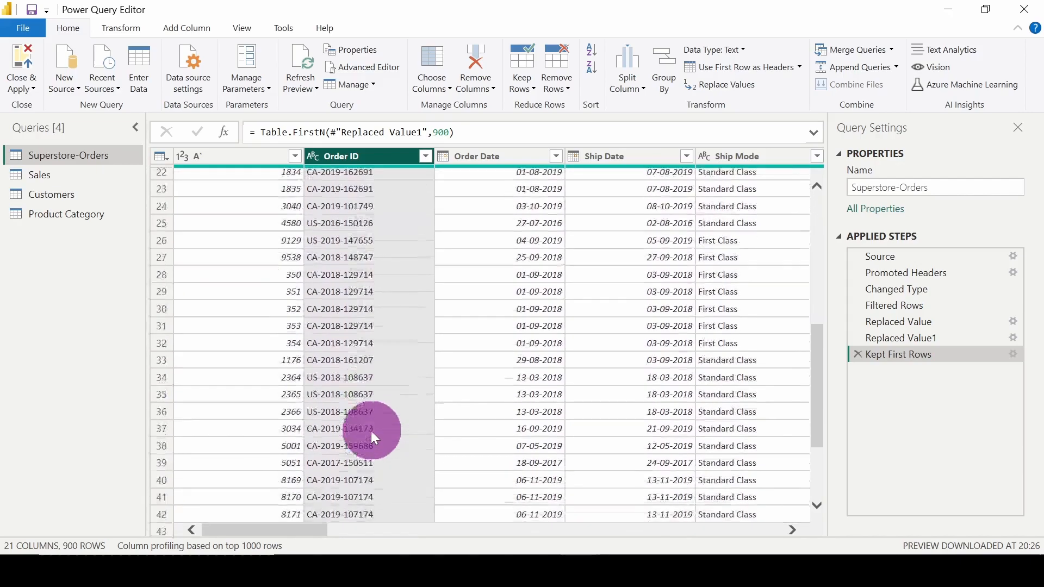
scroll(371, 430, "up", 5)
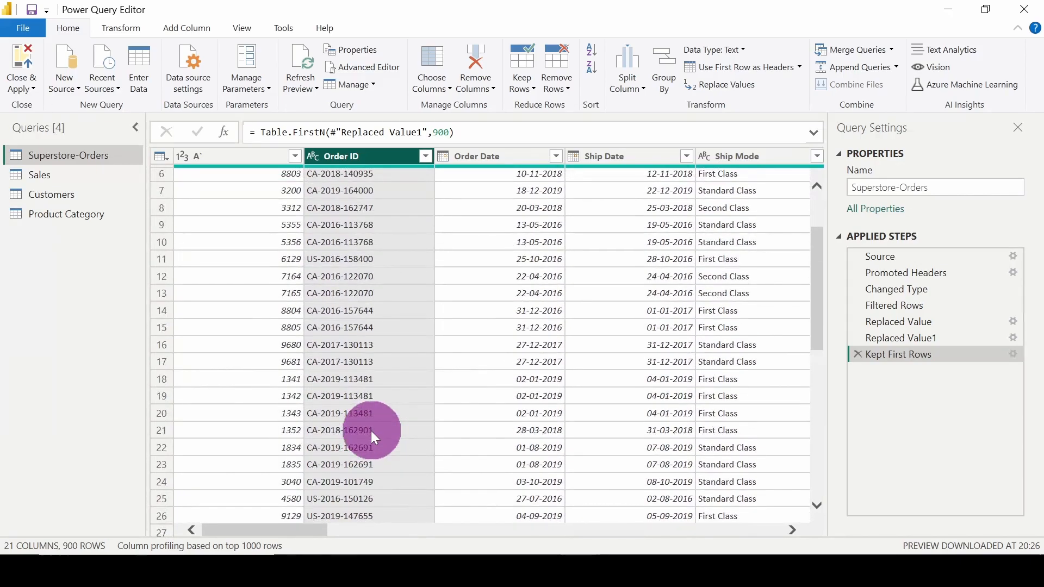
scroll(371, 431, "down", 2)
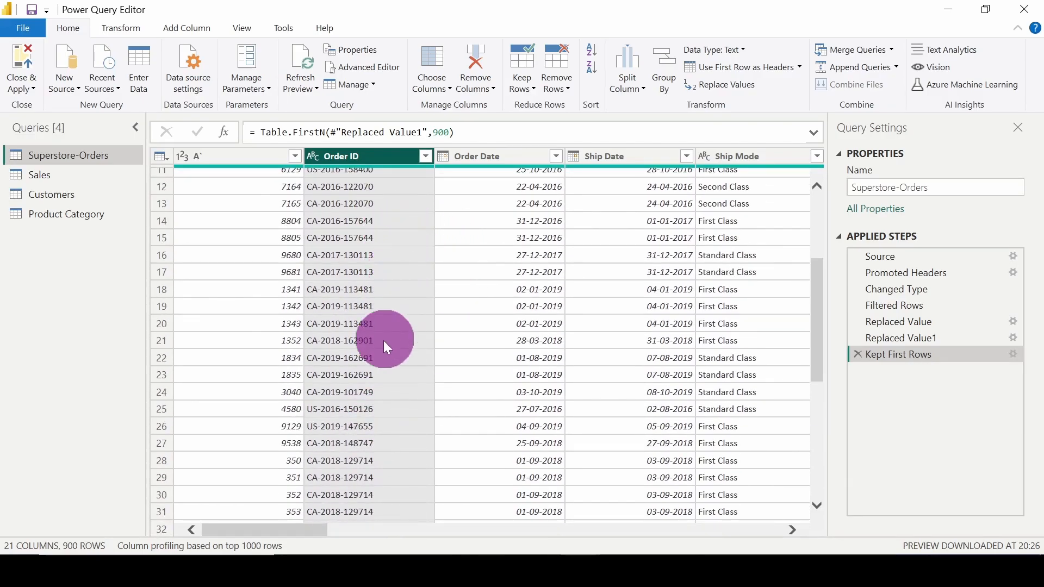
scroll(383, 341, "down", 2)
scroll(384, 340, "up", 5)
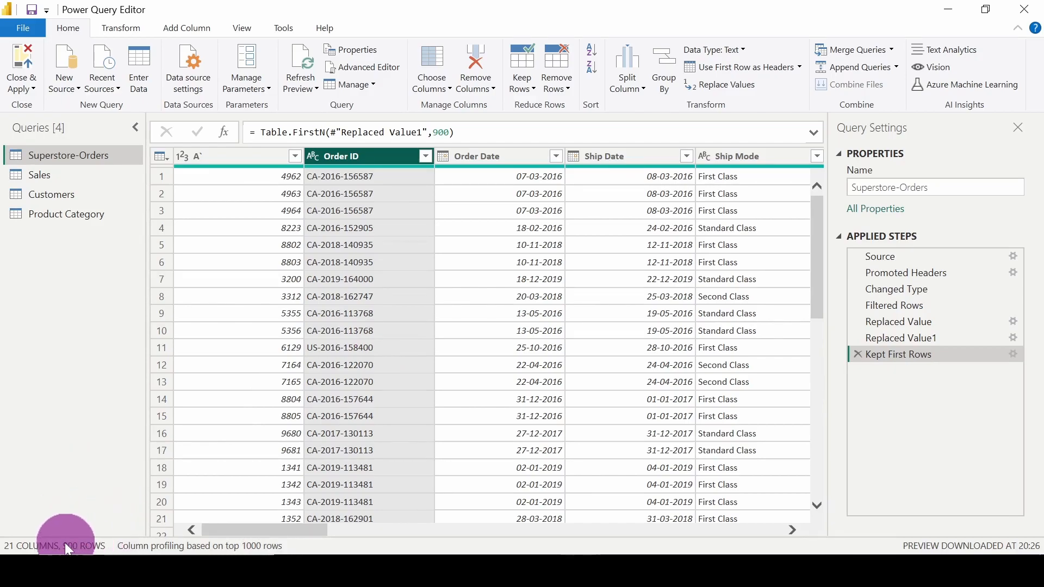
scroll(416, 282, "down", 6)
scroll(415, 282, "up", 6)
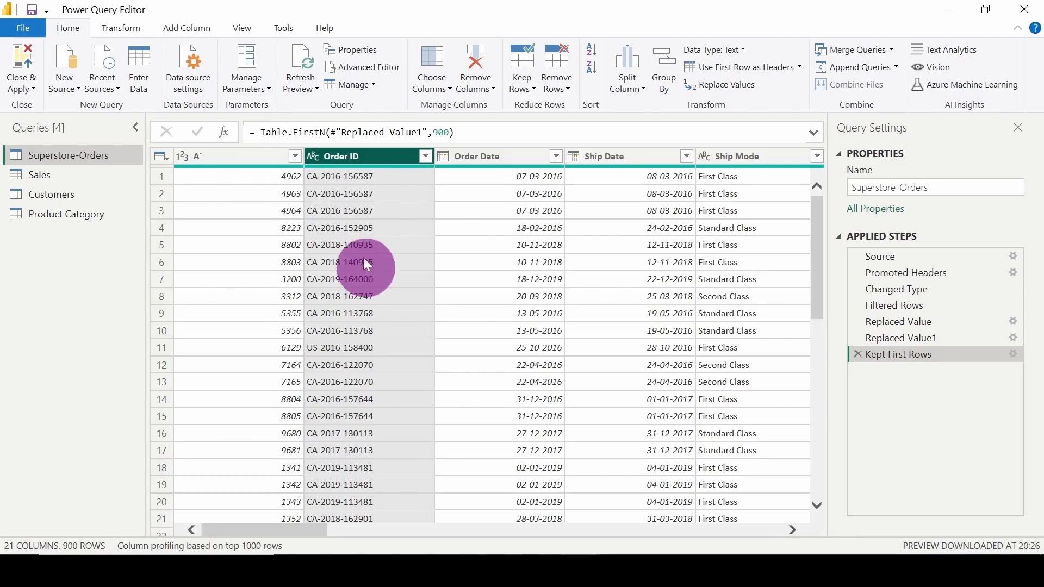
Step: Remove duplicate Order ID rows, reducing Superstore-Orders from 900 to 458 rows
right_click(357, 161)
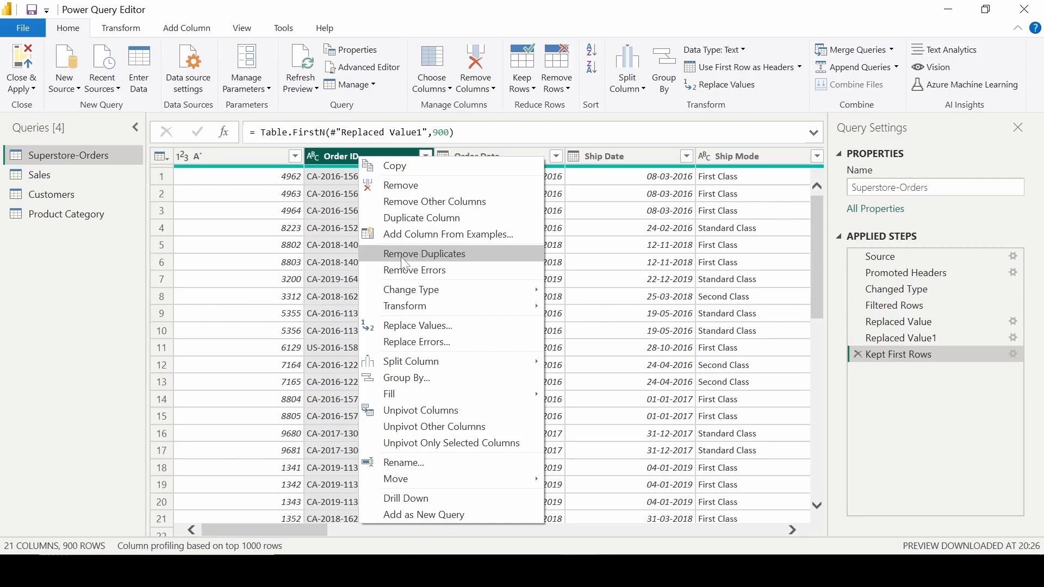
left_click(478, 256)
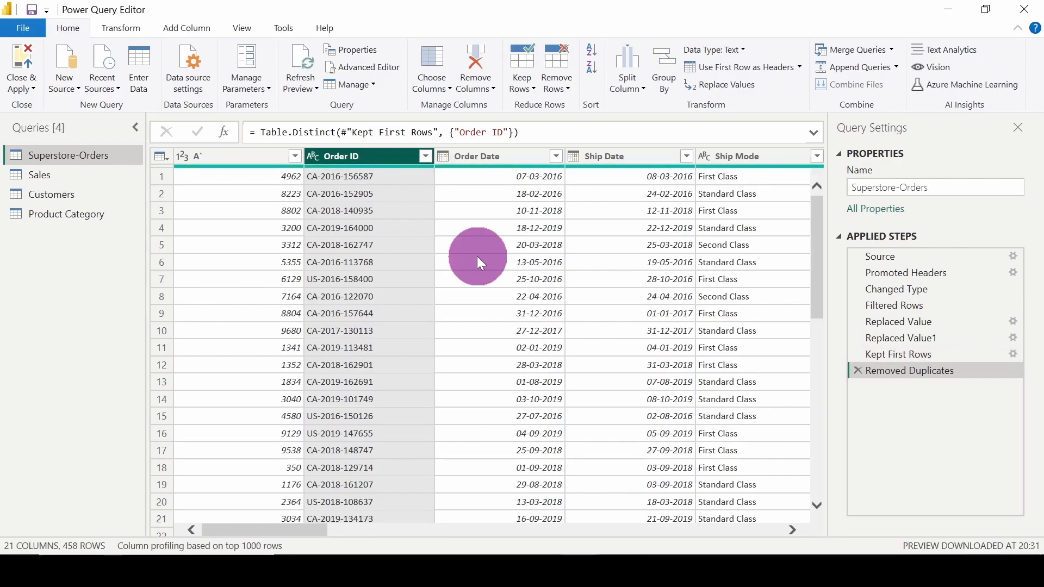
scroll(380, 373, "down", 10)
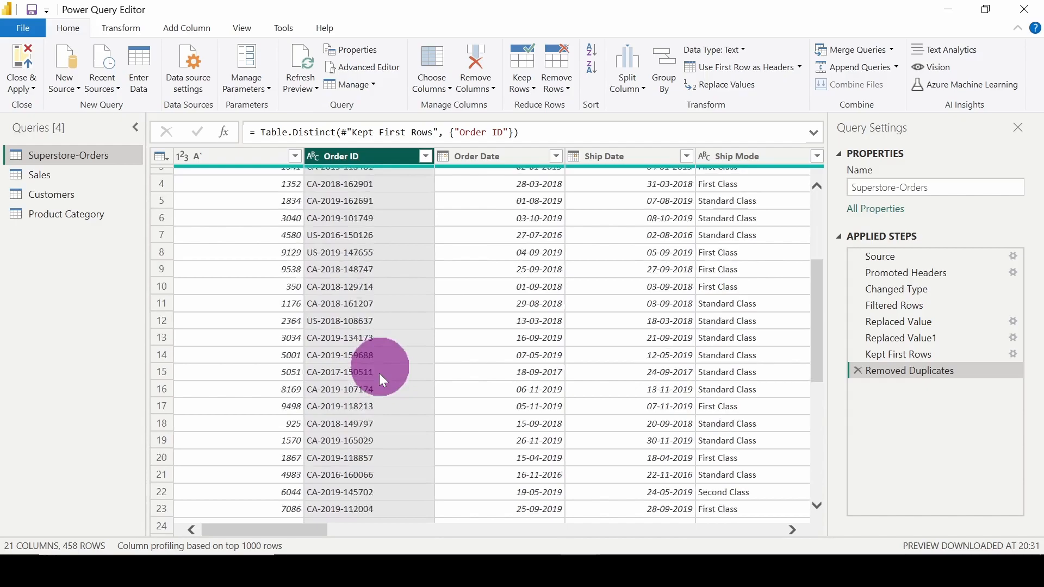
scroll(379, 373, "up", 10)
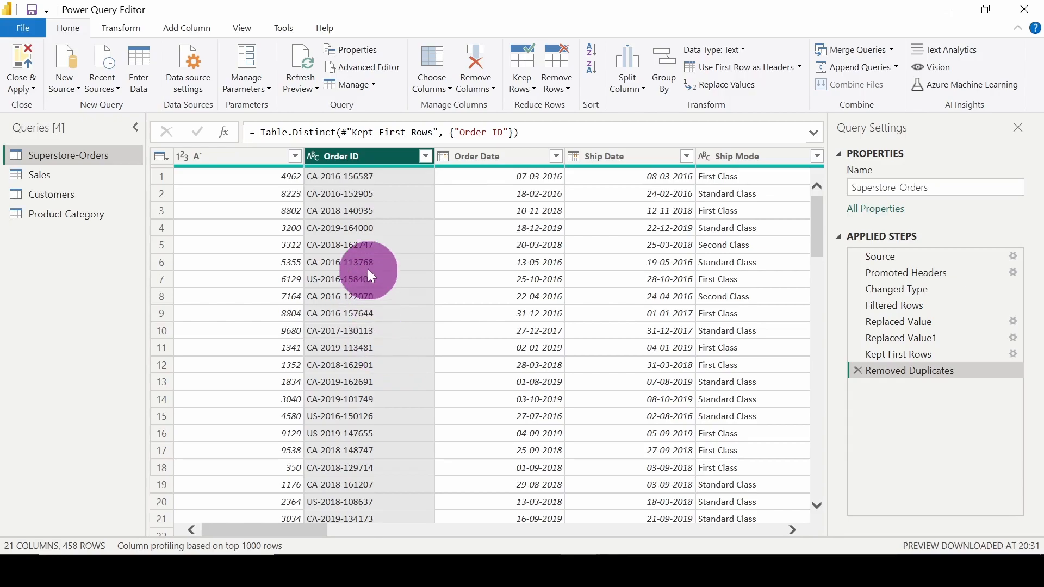
Step: Bring up the File menu and dismiss it without choosing an option
left_click(23, 28)
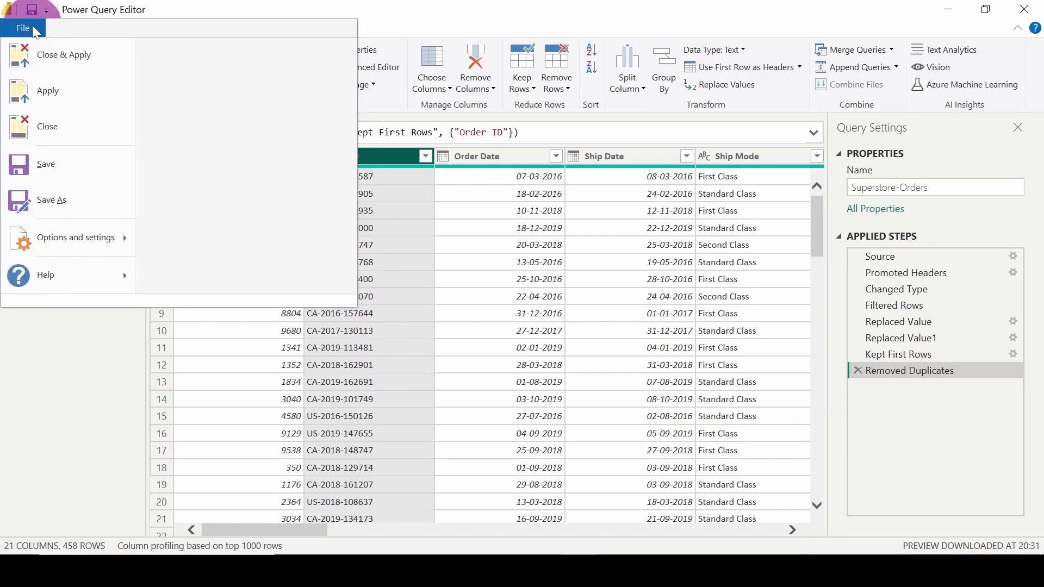
key("Escape")
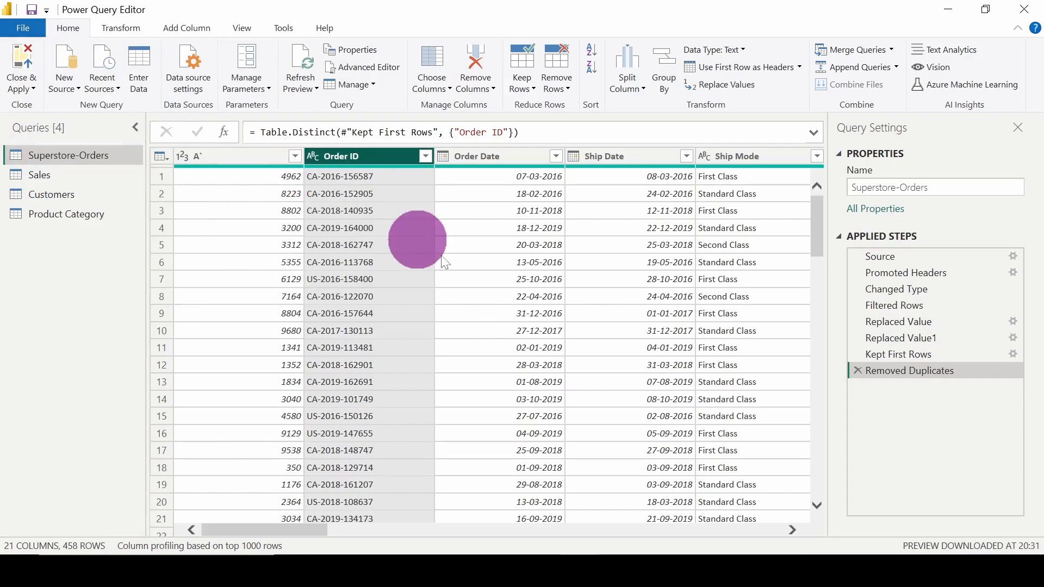